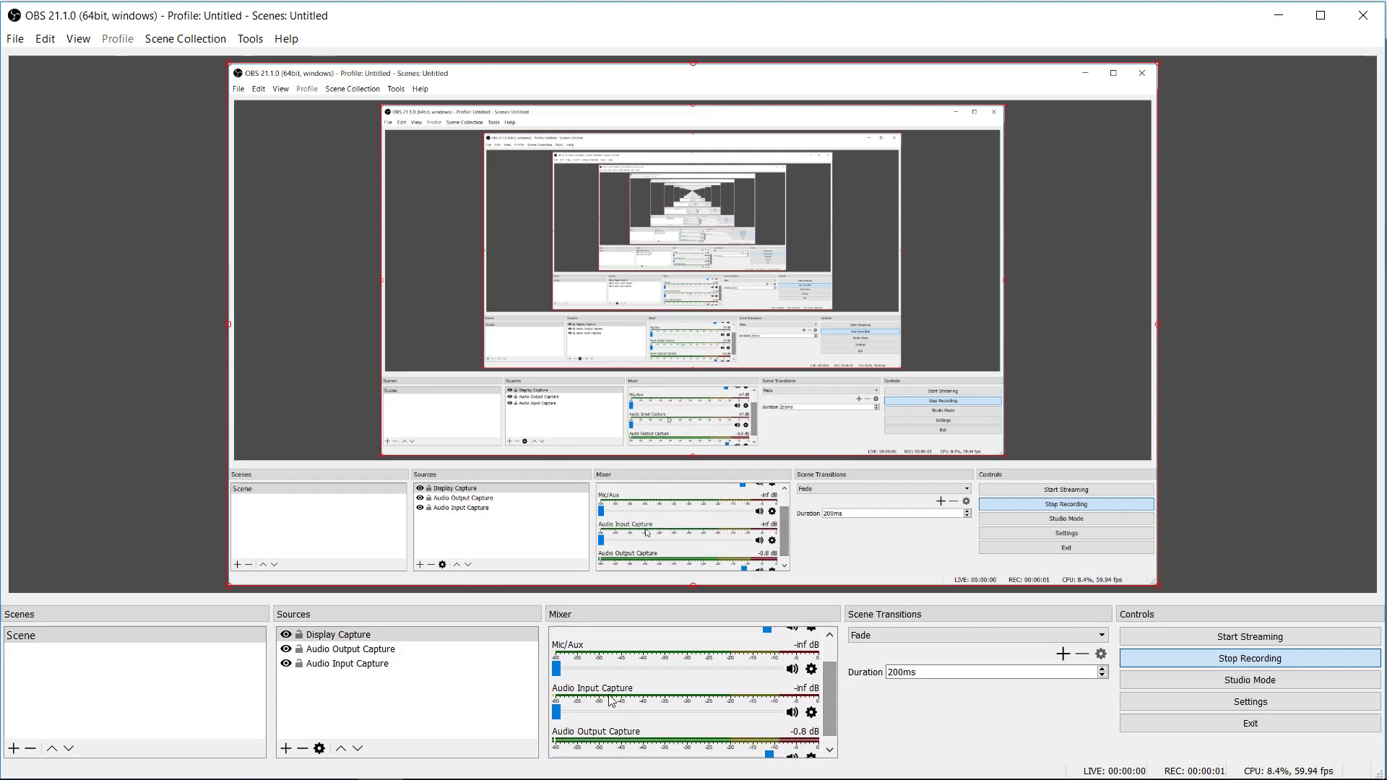
{"action": "left_click_drag", "start_coordinate": [557, 712], "coordinate": [873, 724]}
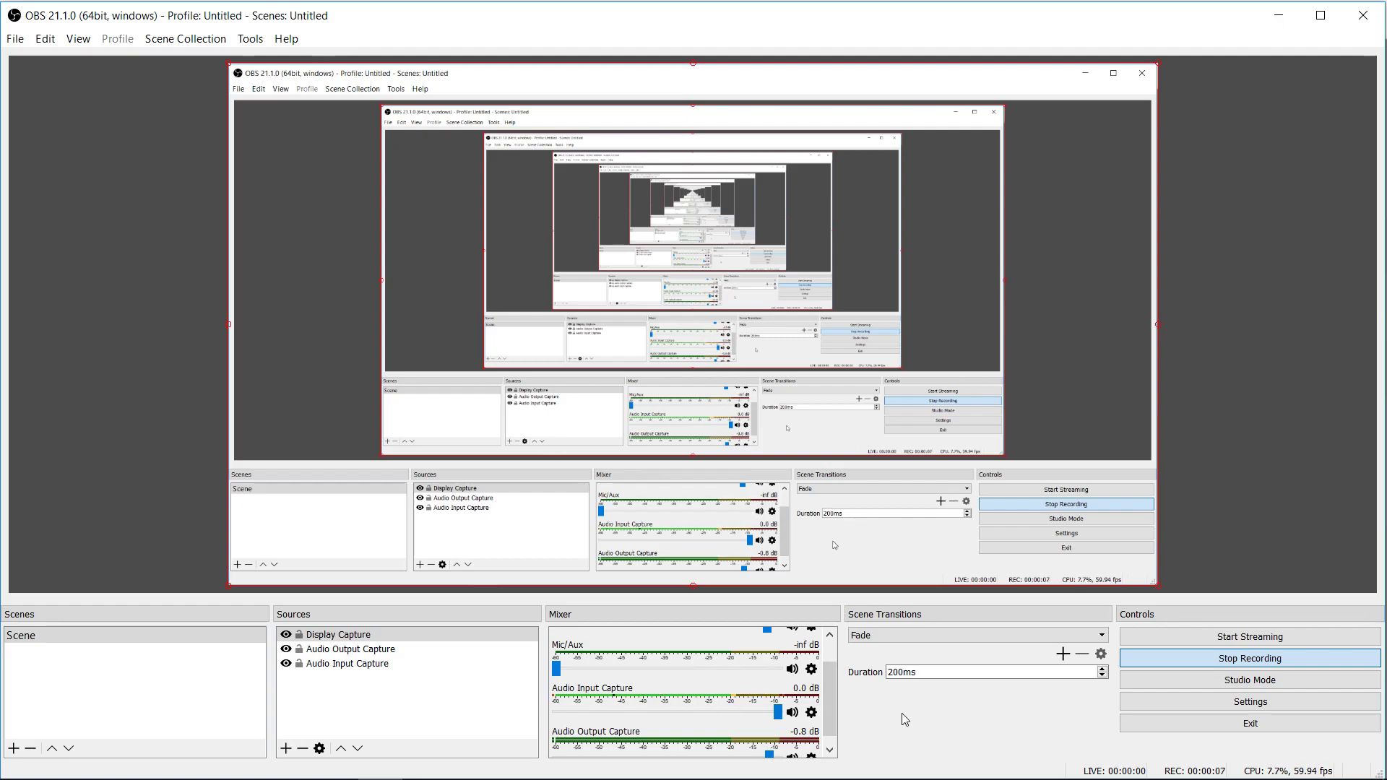
Bring the VEGAS Pro interview project window to the front.
{"action": "key", "text": "alt+Tab"}
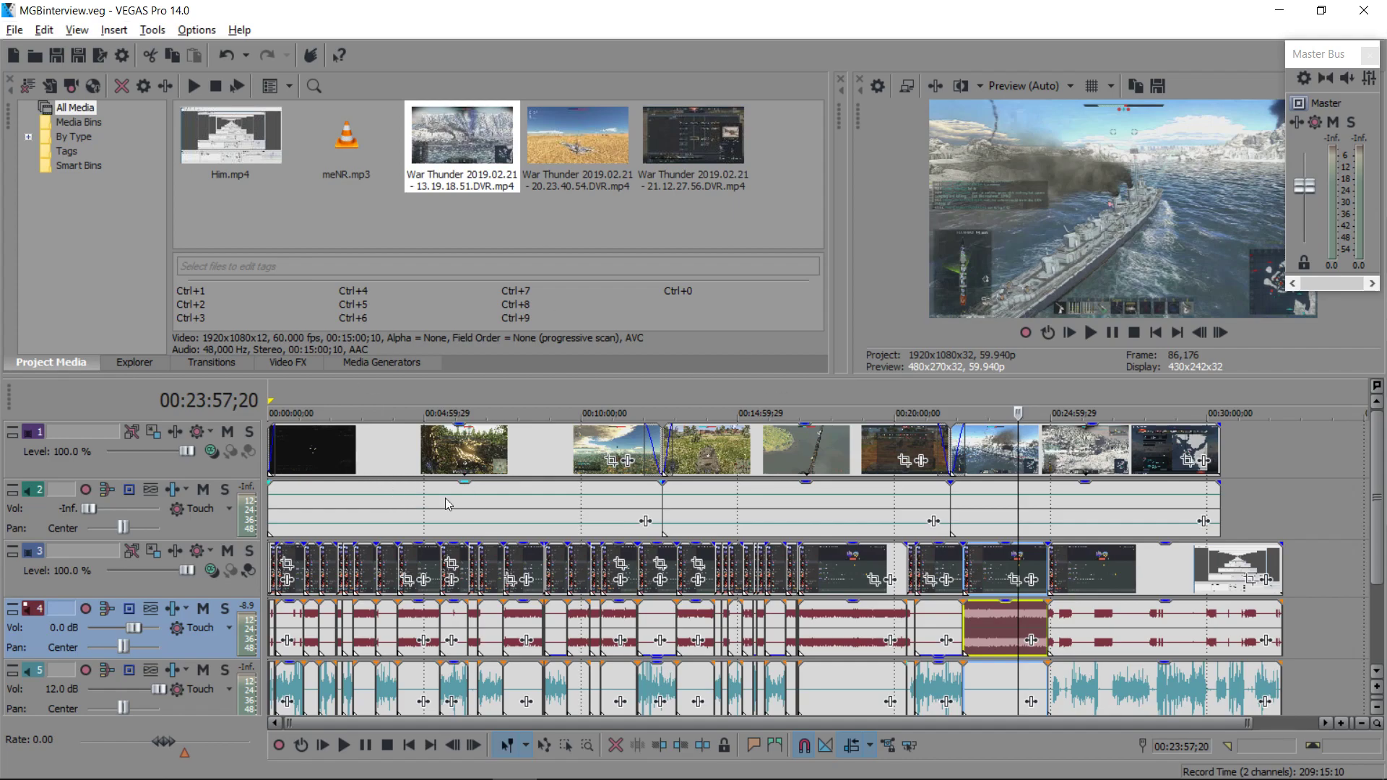
{"action": "scroll", "coordinate": [1133, 585], "scroll_direction": "up", "scroll_amount": 2}
{"action": "scroll", "coordinate": [1017, 584], "scroll_direction": "up", "scroll_amount": 2}
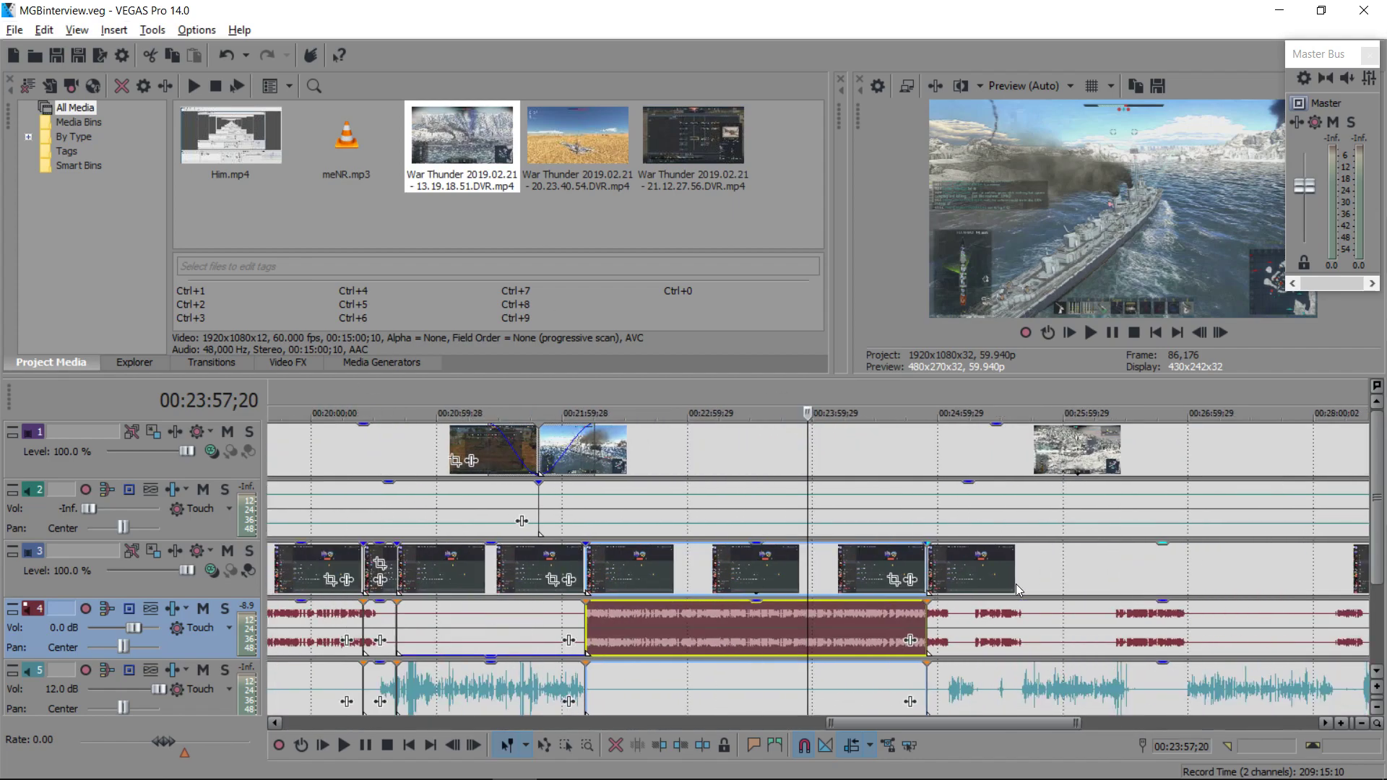
{"action": "scroll", "coordinate": [947, 597], "scroll_direction": "up", "scroll_amount": 2}
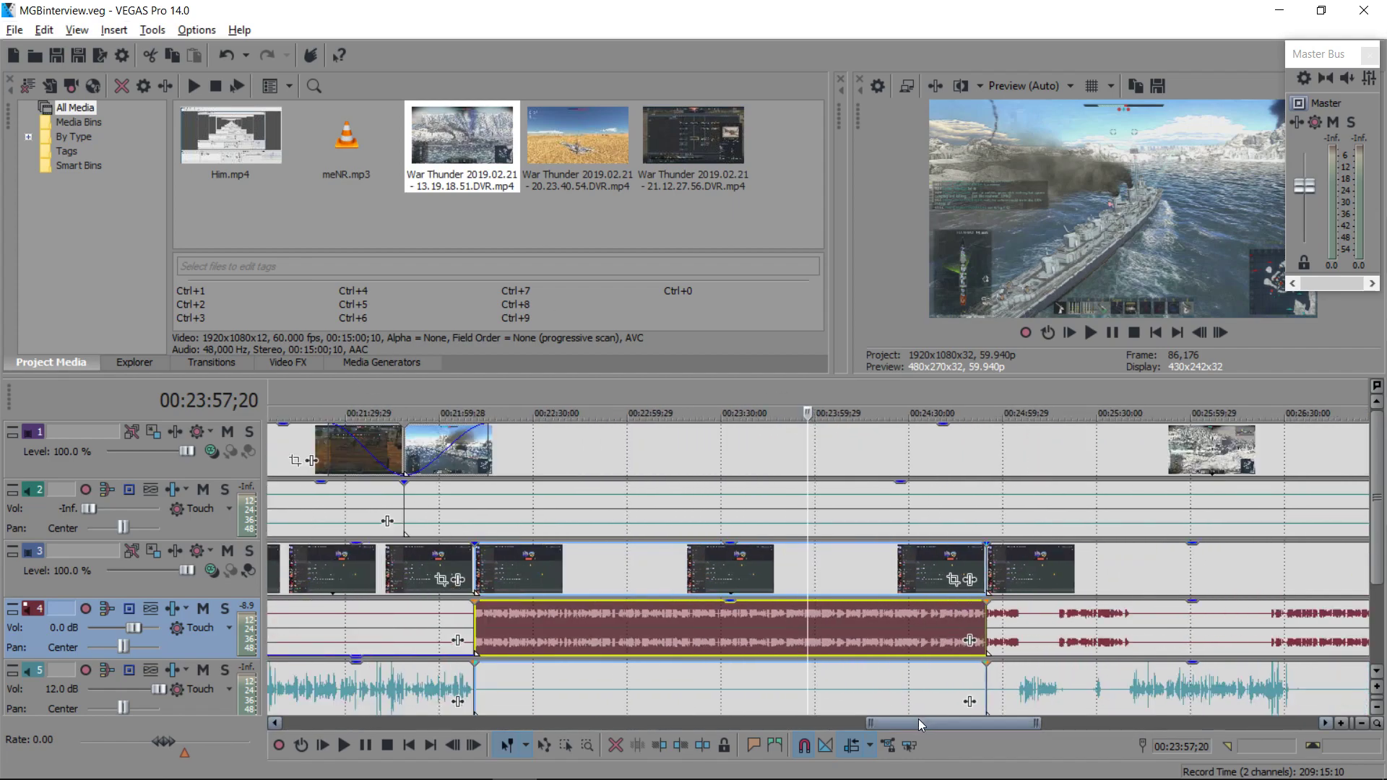
{"action": "left_click_drag", "start_coordinate": [917, 721], "coordinate": [915, 726]}
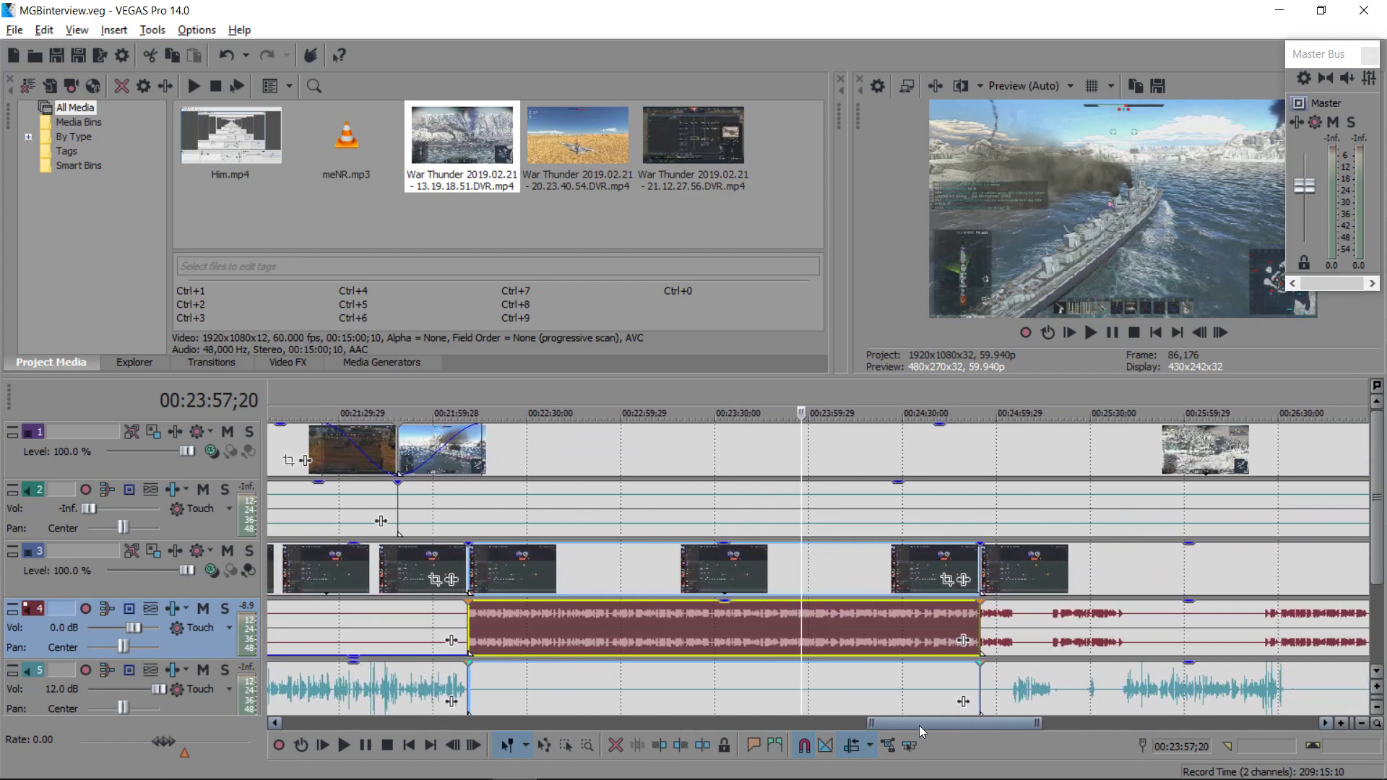
{"action": "mouse_move", "coordinate": [916, 725]}
{"action": "left_mouse_down"}
{"action": "mouse_move", "coordinate": [977, 730]}
{"action": "mouse_move", "coordinate": [873, 724]}
{"action": "left_mouse_up"}
{"action": "scroll", "coordinate": [745, 580], "scroll_direction": "down", "scroll_amount": 2}
{"action": "scroll", "coordinate": [745, 580], "scroll_direction": "down", "scroll_amount": 3}
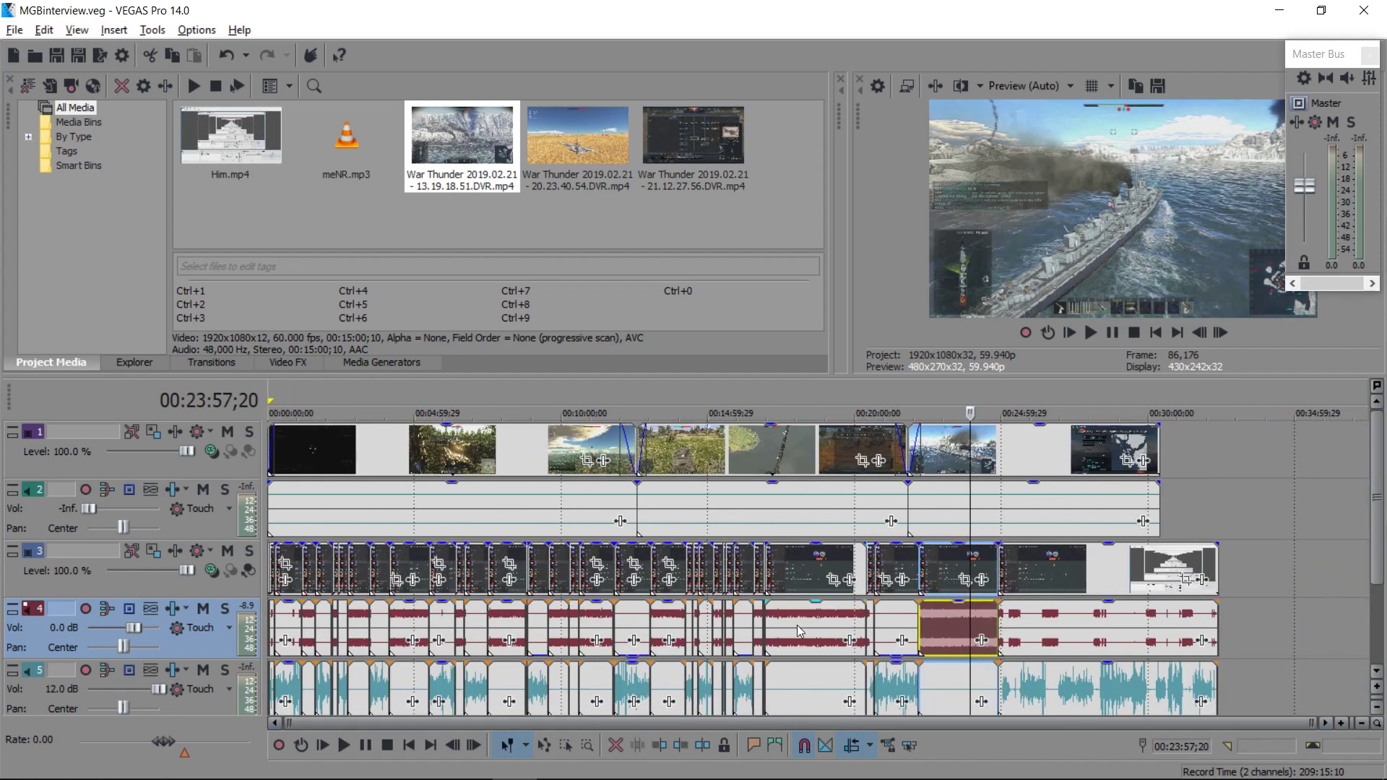
{"action": "scroll", "coordinate": [944, 618], "scroll_direction": "up", "scroll_amount": 3}
{"action": "scroll", "coordinate": [943, 619], "scroll_direction": "up", "scroll_amount": 2}
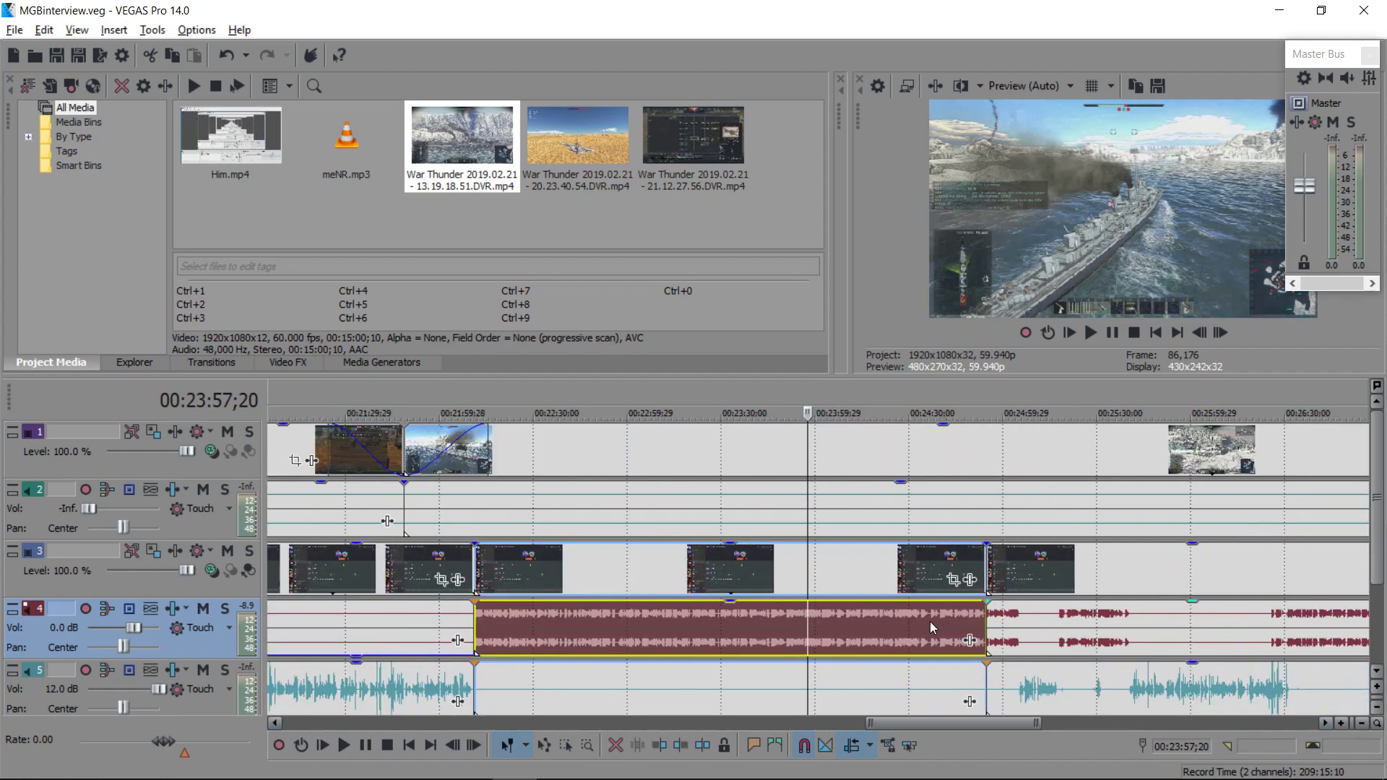
{"action": "left_click_drag", "start_coordinate": [911, 722], "coordinate": [936, 724]}
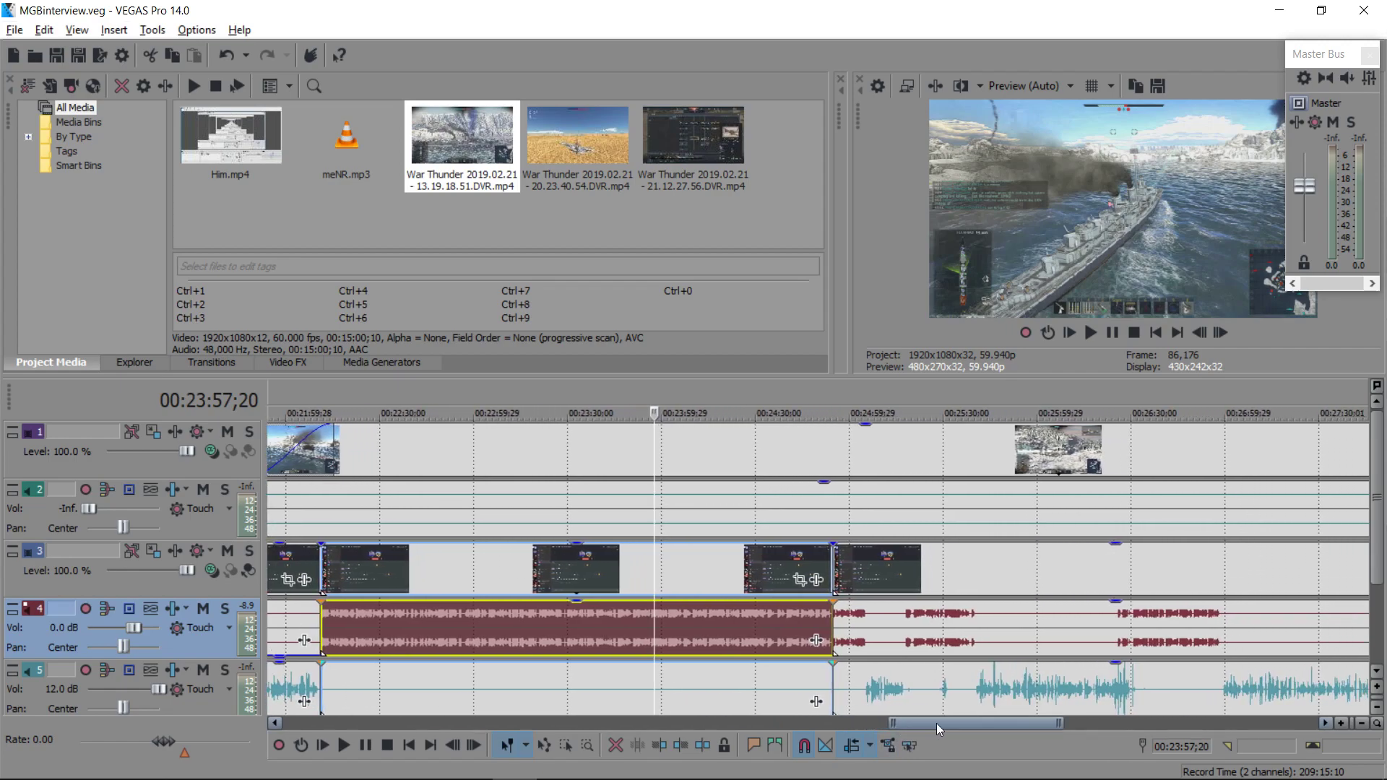
{"action": "left_click_drag", "start_coordinate": [937, 722], "coordinate": [528, 434]}
{"action": "scroll", "coordinate": [861, 496], "scroll_direction": "right", "scroll_amount": 5}
{"action": "scroll", "coordinate": [942, 510], "scroll_direction": "right", "scroll_amount": 5}
{"action": "scroll", "coordinate": [946, 510], "scroll_direction": "right", "scroll_amount": 5}
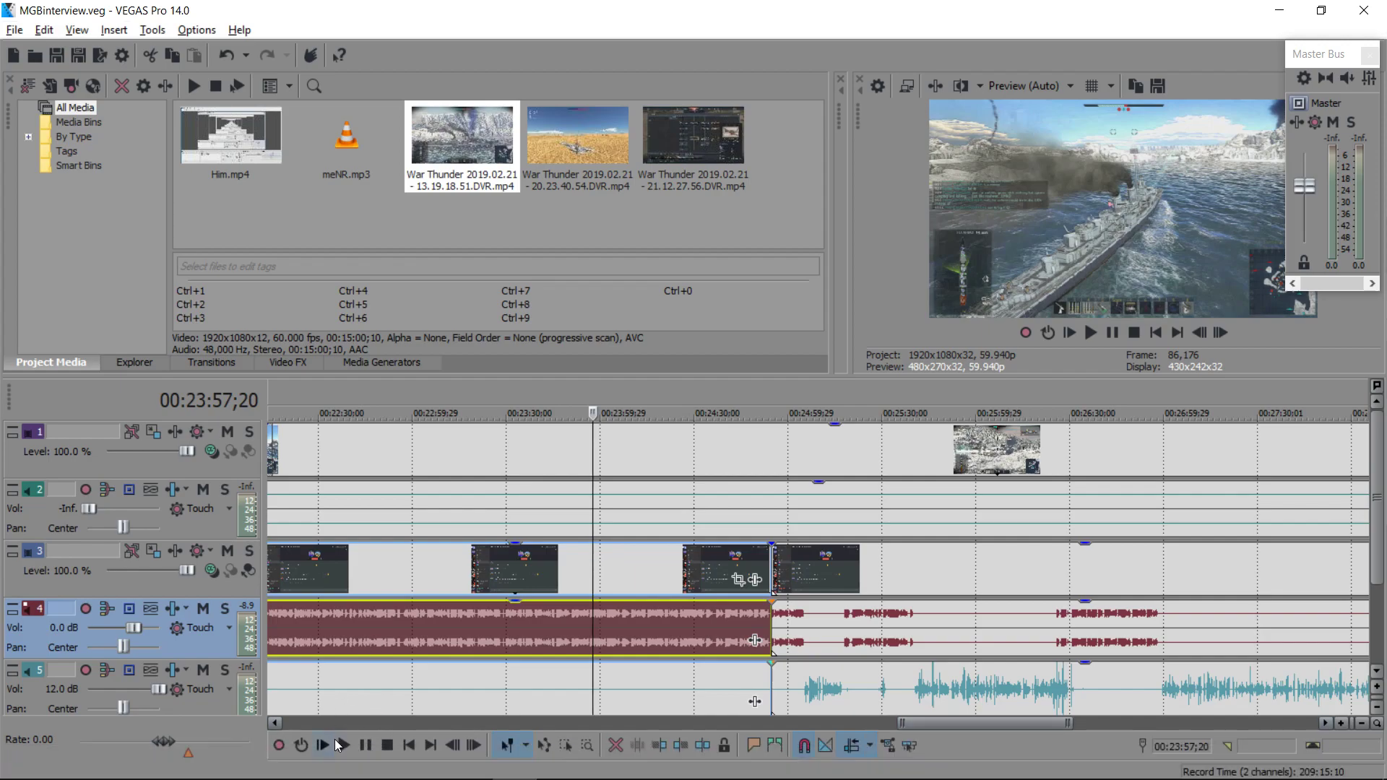
{"action": "key", "text": "l"}
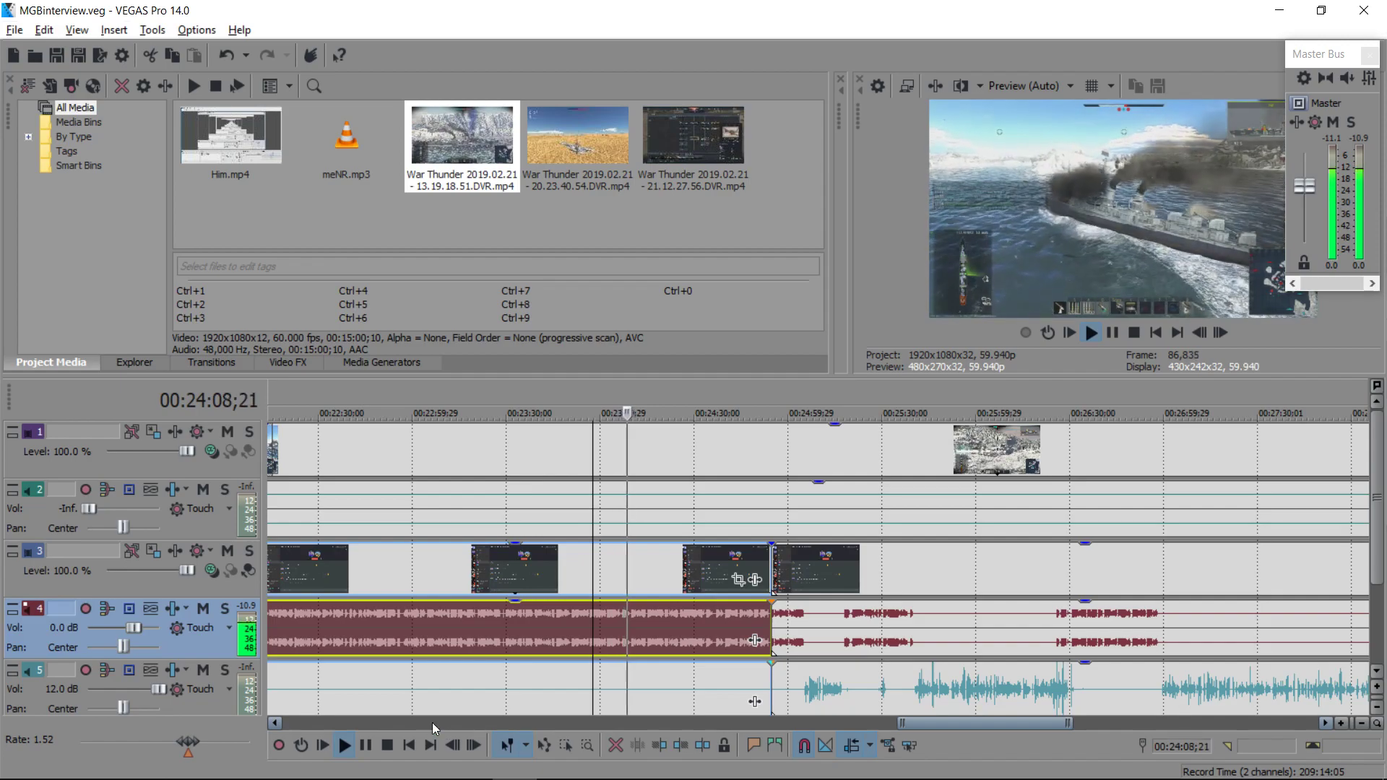
{"action": "left_click", "coordinate": [388, 747]}
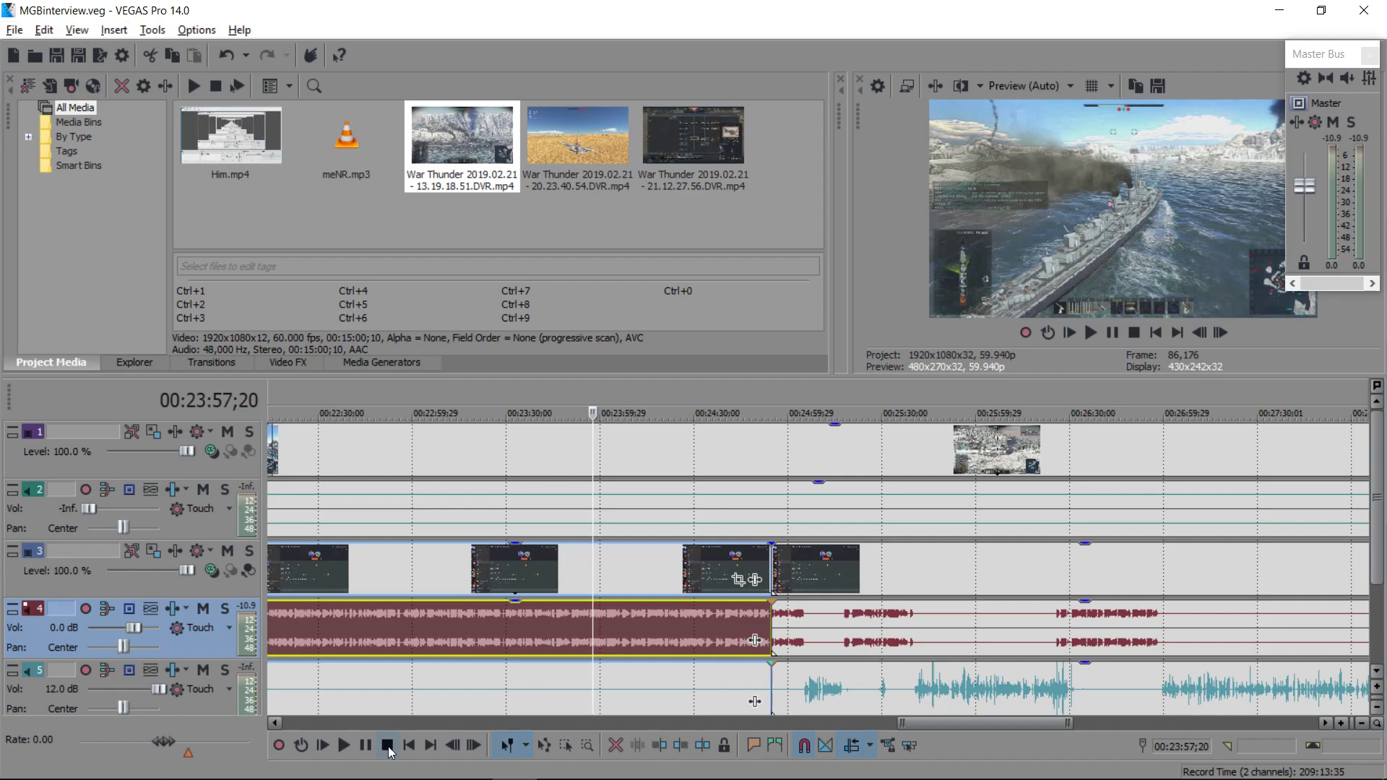
Open the window switcher to return to OBS Studio.
{"action": "key", "text": "alt+Tab"}
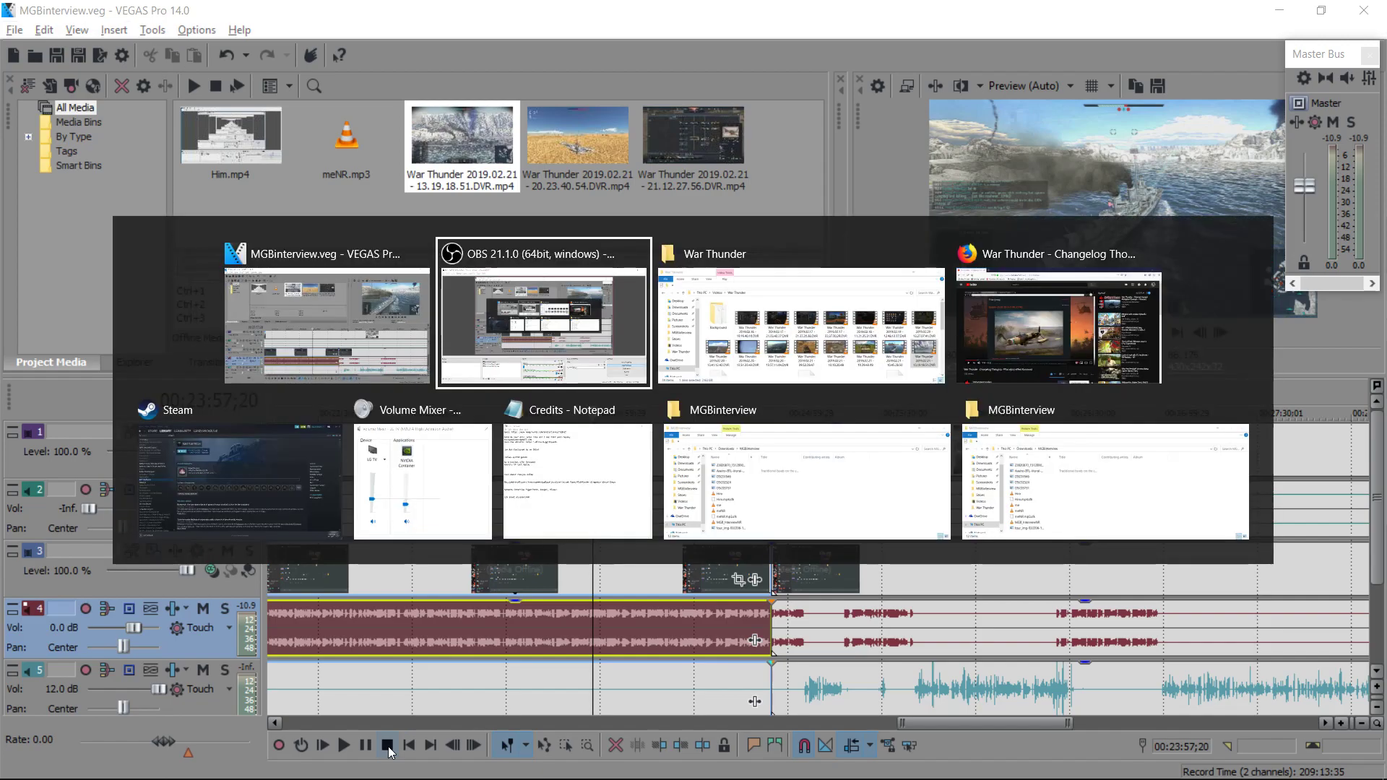